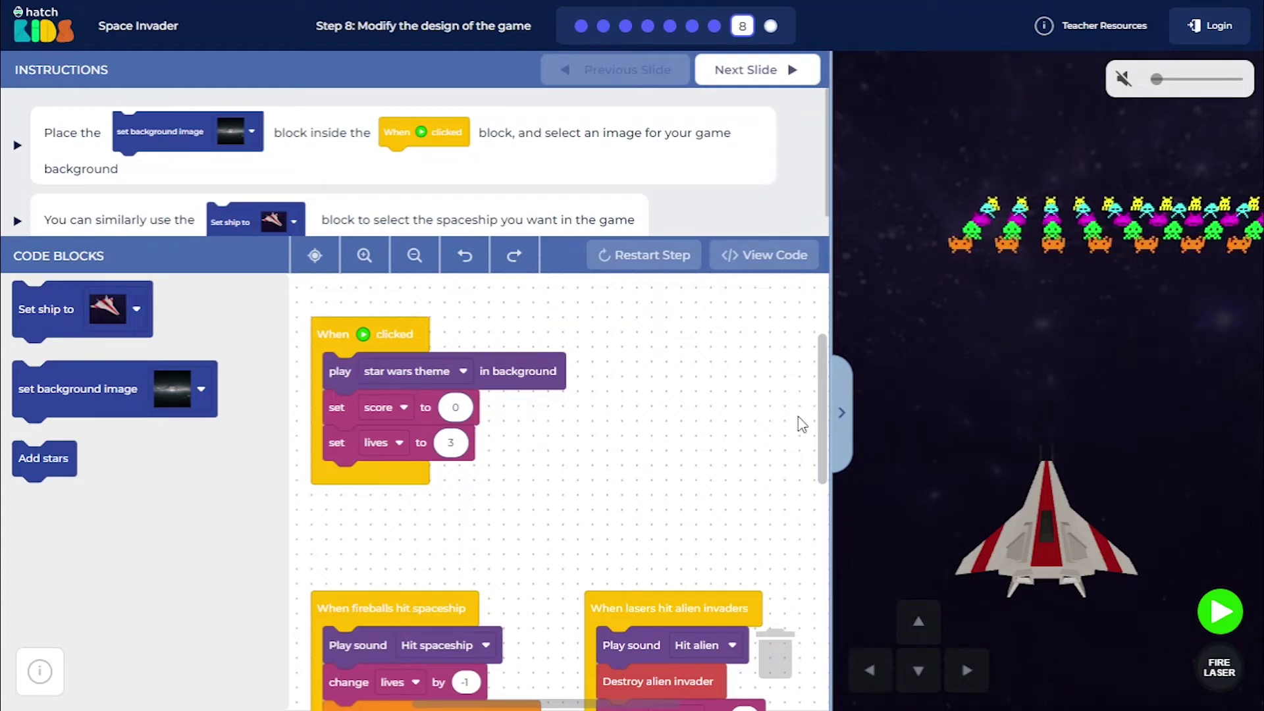
- Widen the game preview beside the code and pan the block workspace slightly
left_click_drag(838, 422, 723, 426)
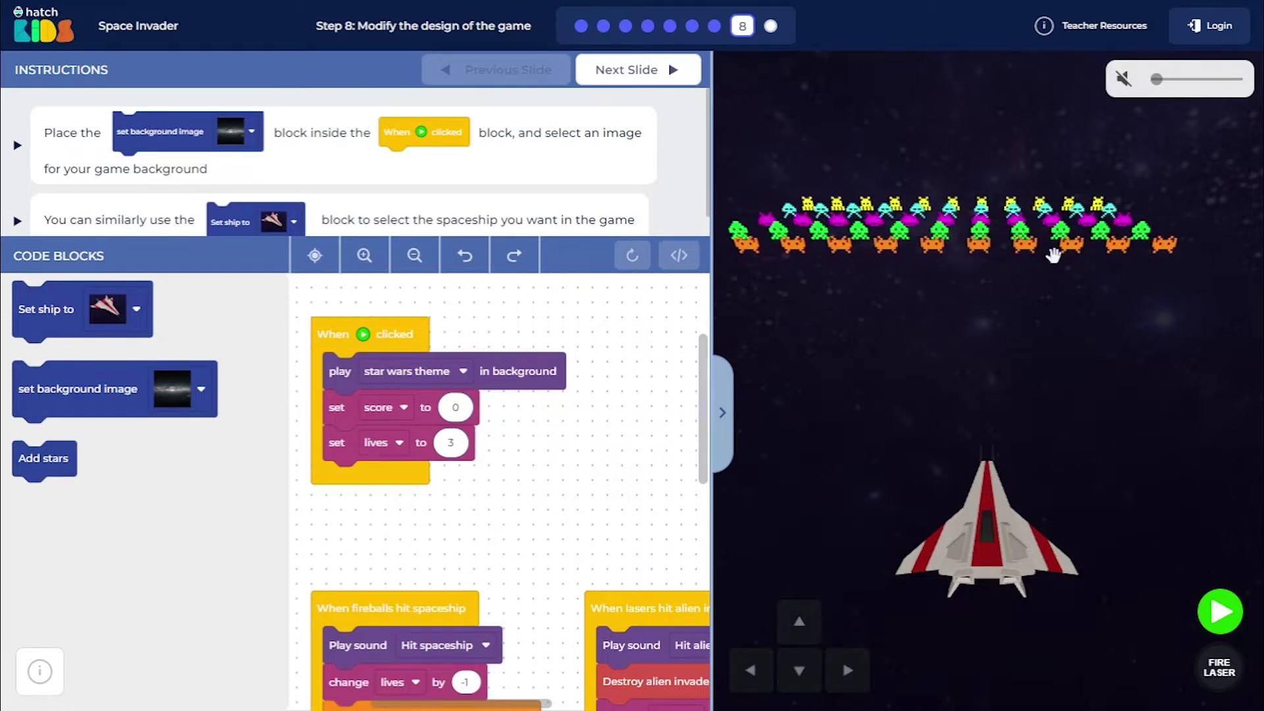
left_click_drag(524, 553, 547, 538)
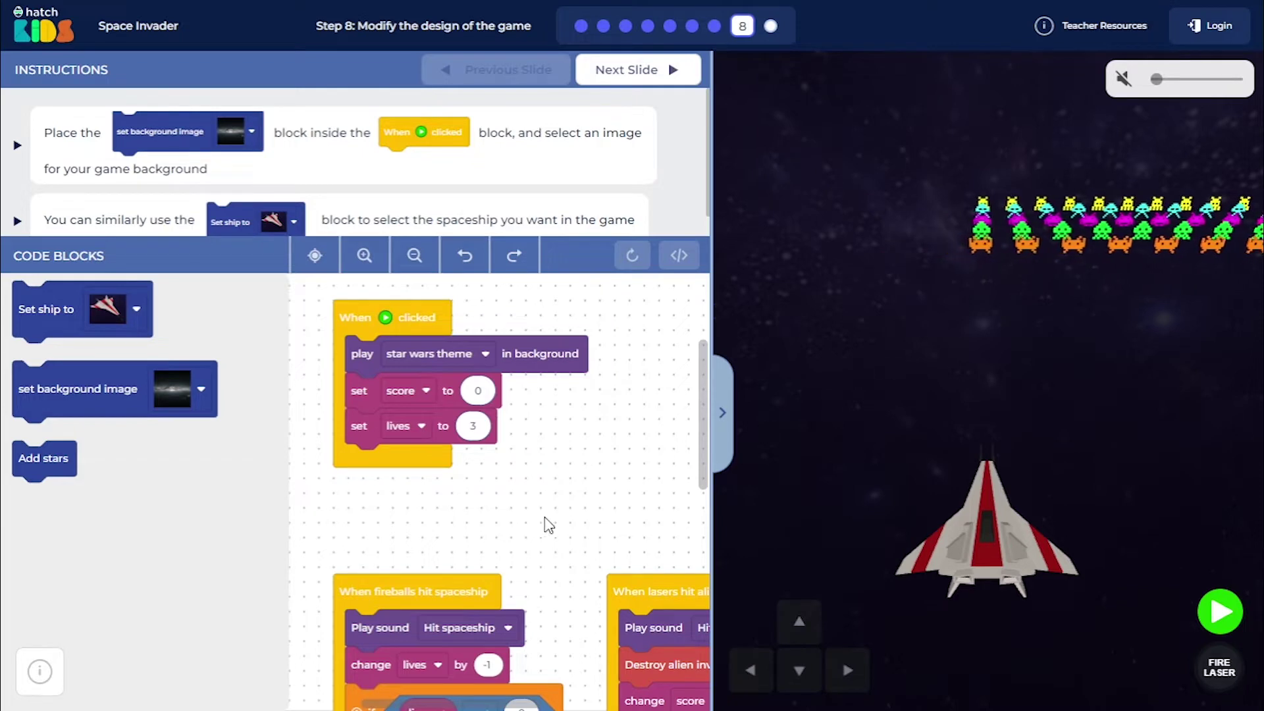
left_click_drag(535, 474, 534, 561)
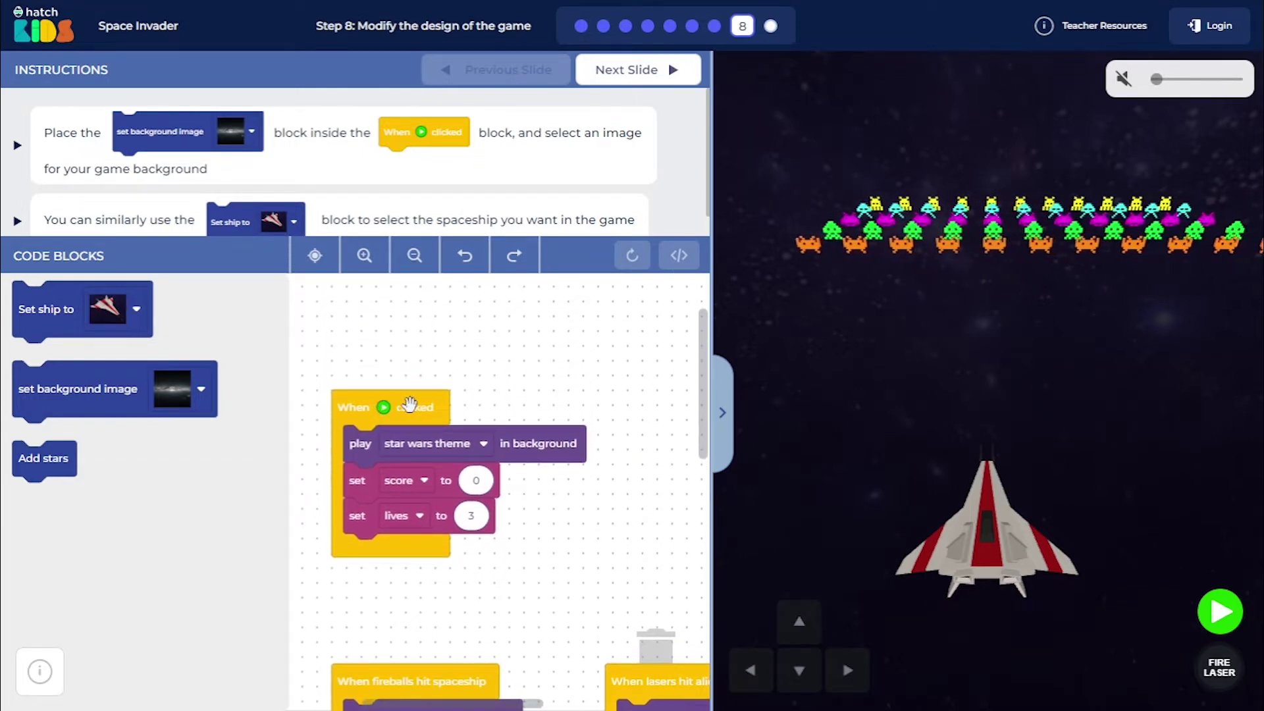
- Raise the When clicked stack, then select the Set ship to and set background image blocks
left_click_drag(410, 405, 399, 308)
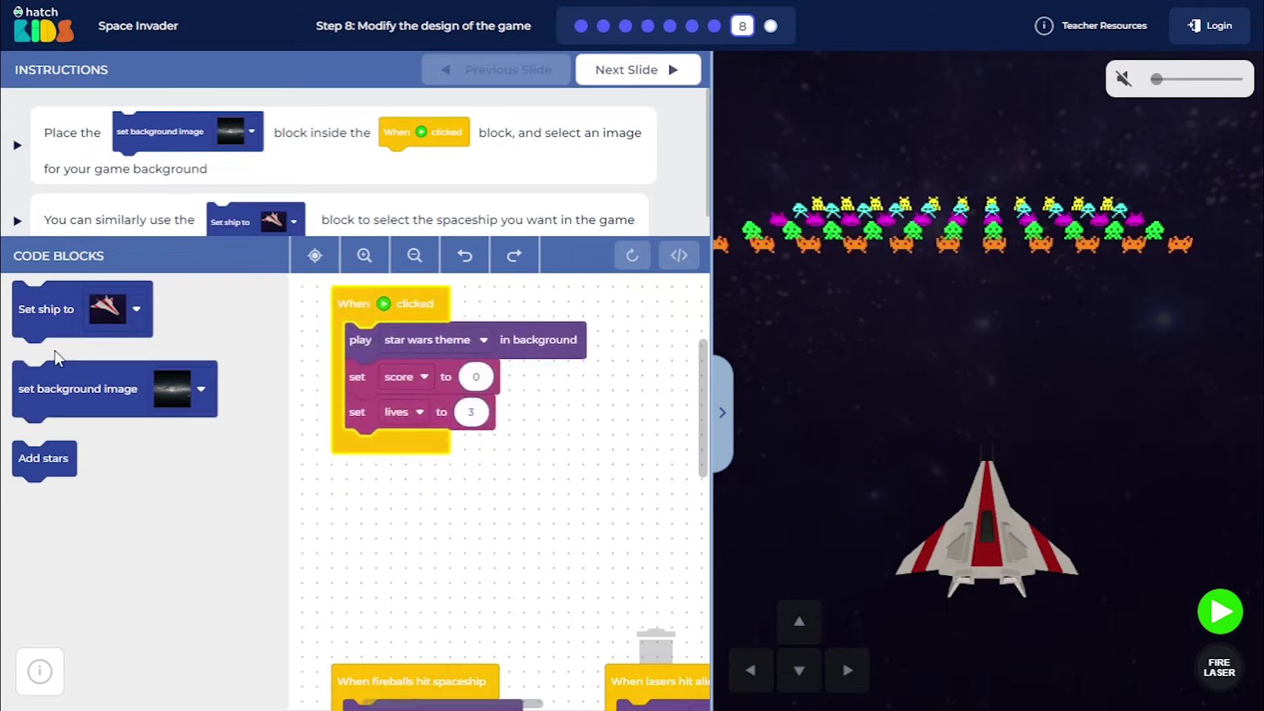
left_click(30, 316)
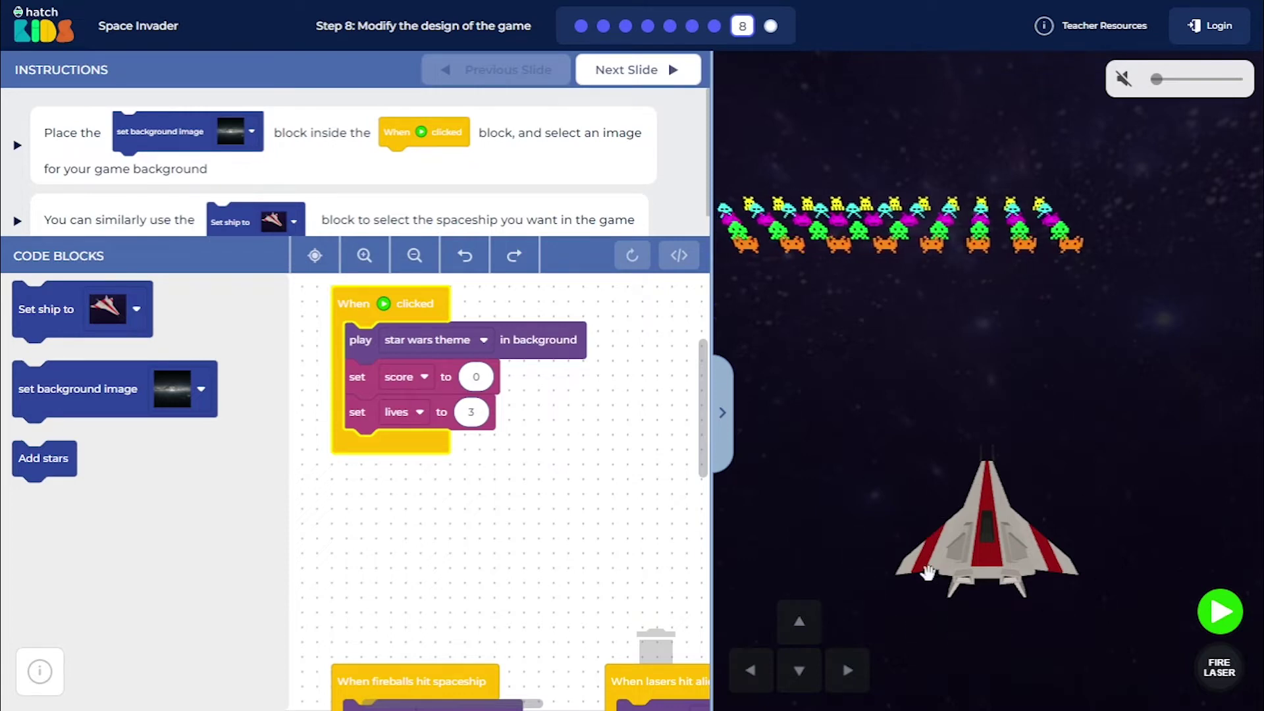
left_click(60, 395)
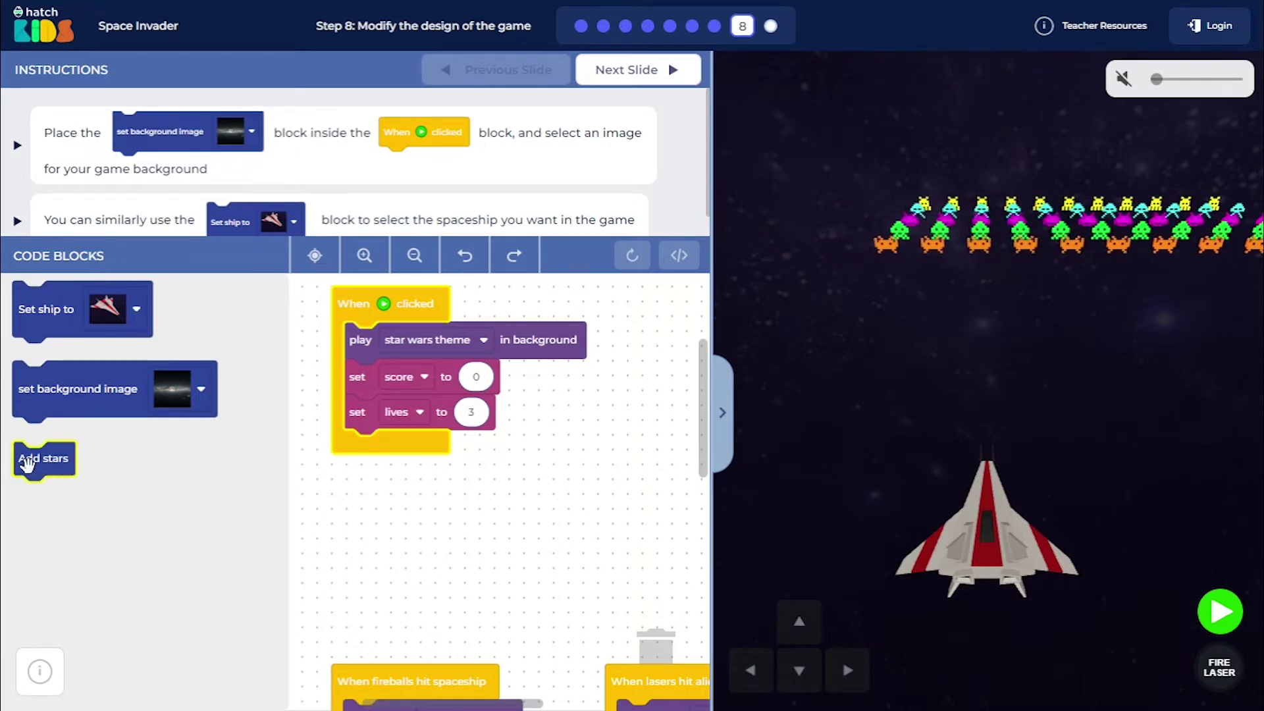
- Snap Add stars below the lives setting, then add Set ship to with the X-wing
left_click_drag(30, 458, 362, 455)
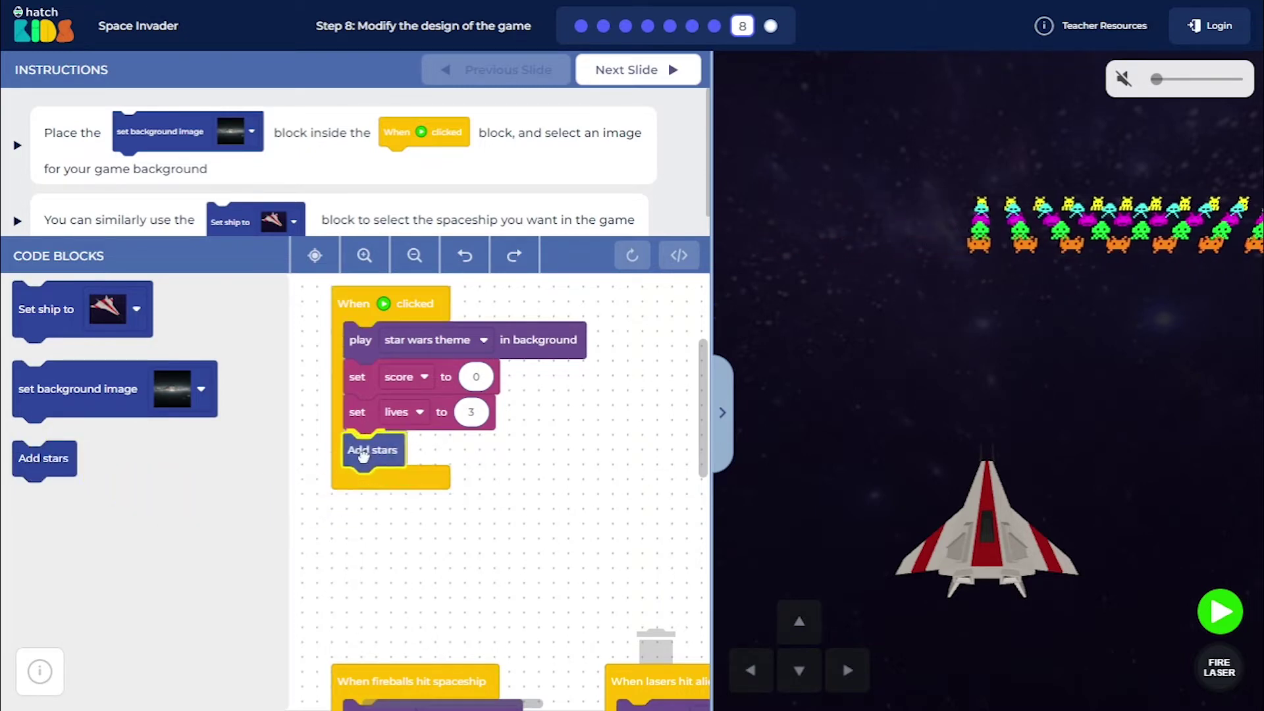
left_click_drag(363, 455, 363, 458)
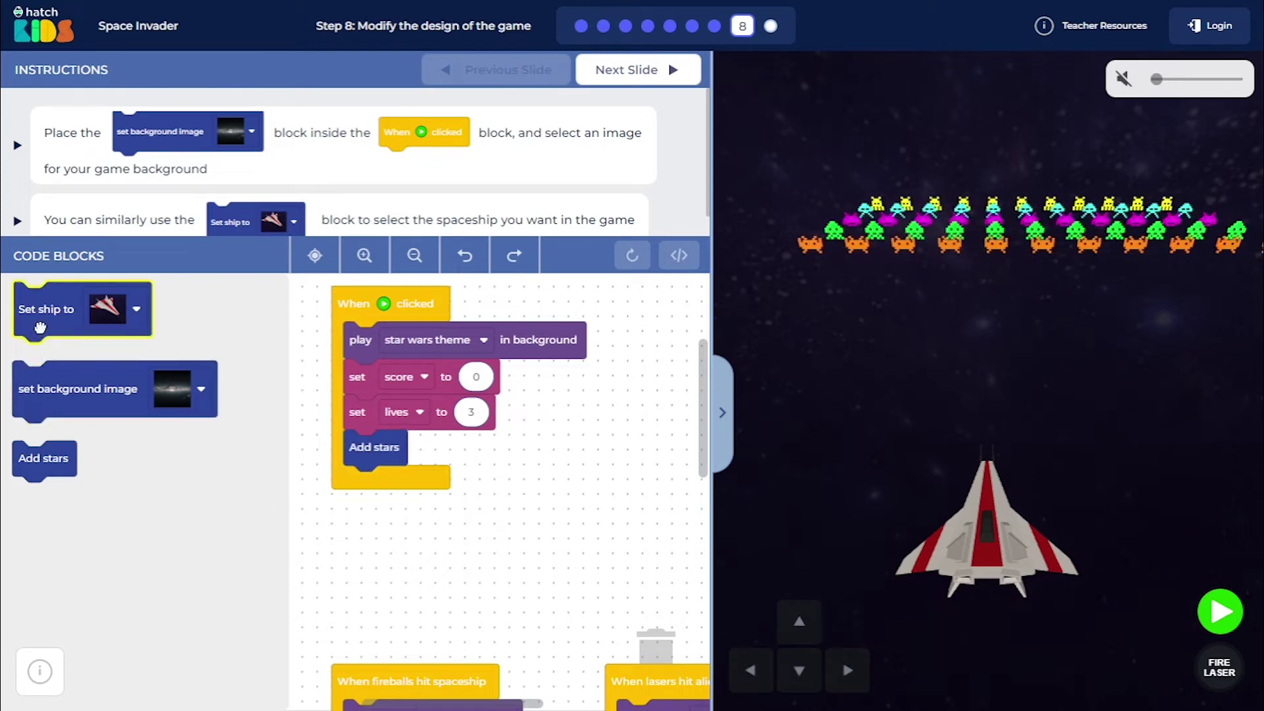
left_click_drag(40, 327, 370, 525)
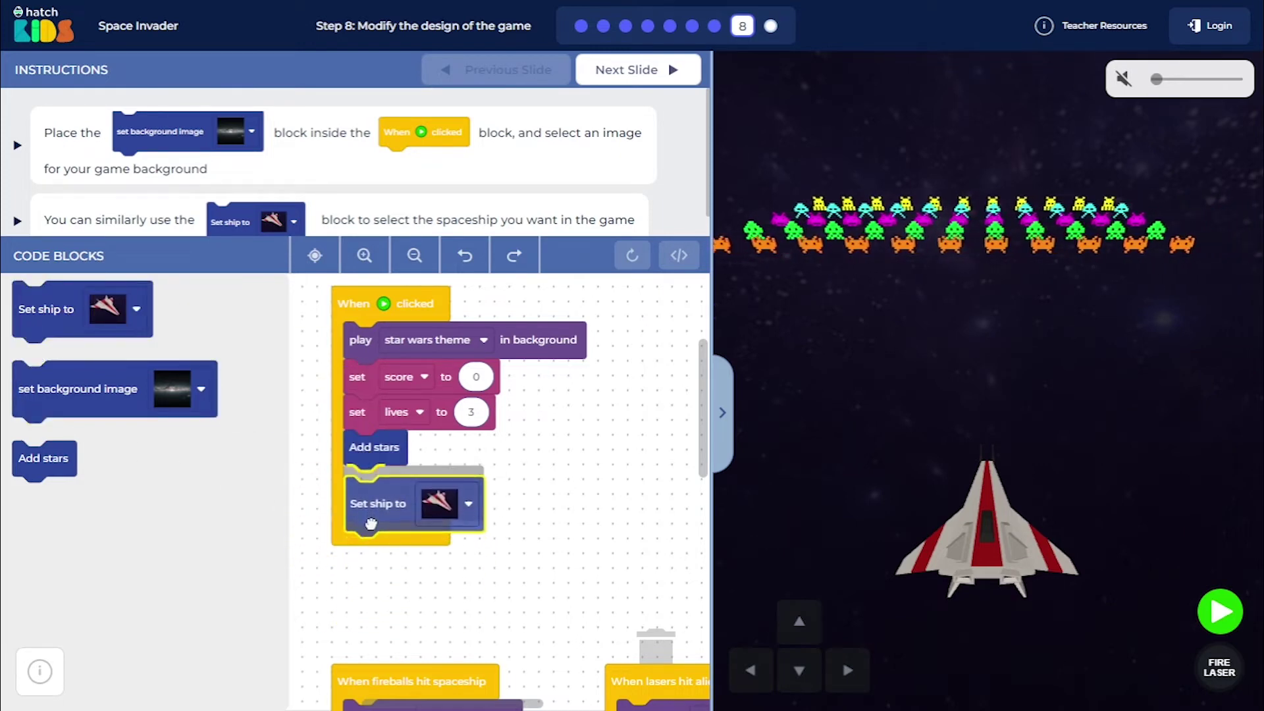
left_click(424, 487)
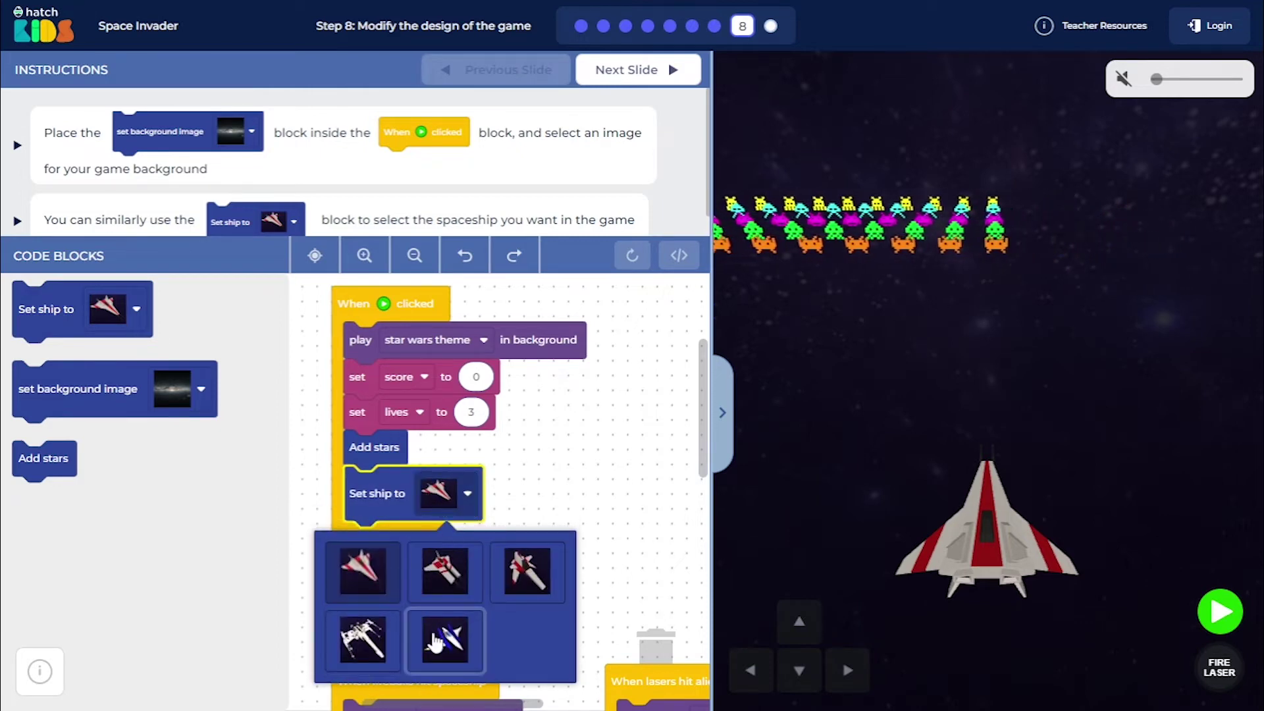
left_click(364, 644)
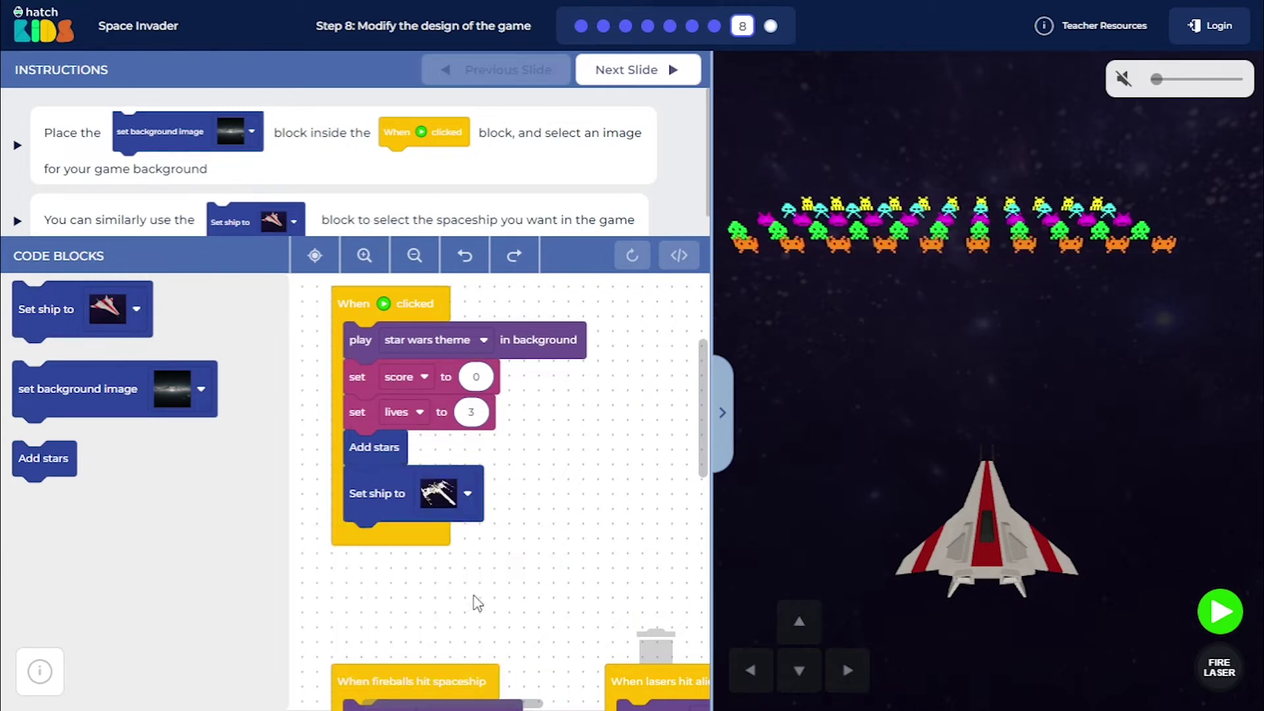
- Add a set background image block below Set ship to, choosing the purple nebula
mouse_move(39, 406)
left_mouse_down()
mouse_move(372, 581)
mouse_move(425, 551)
left_mouse_up()
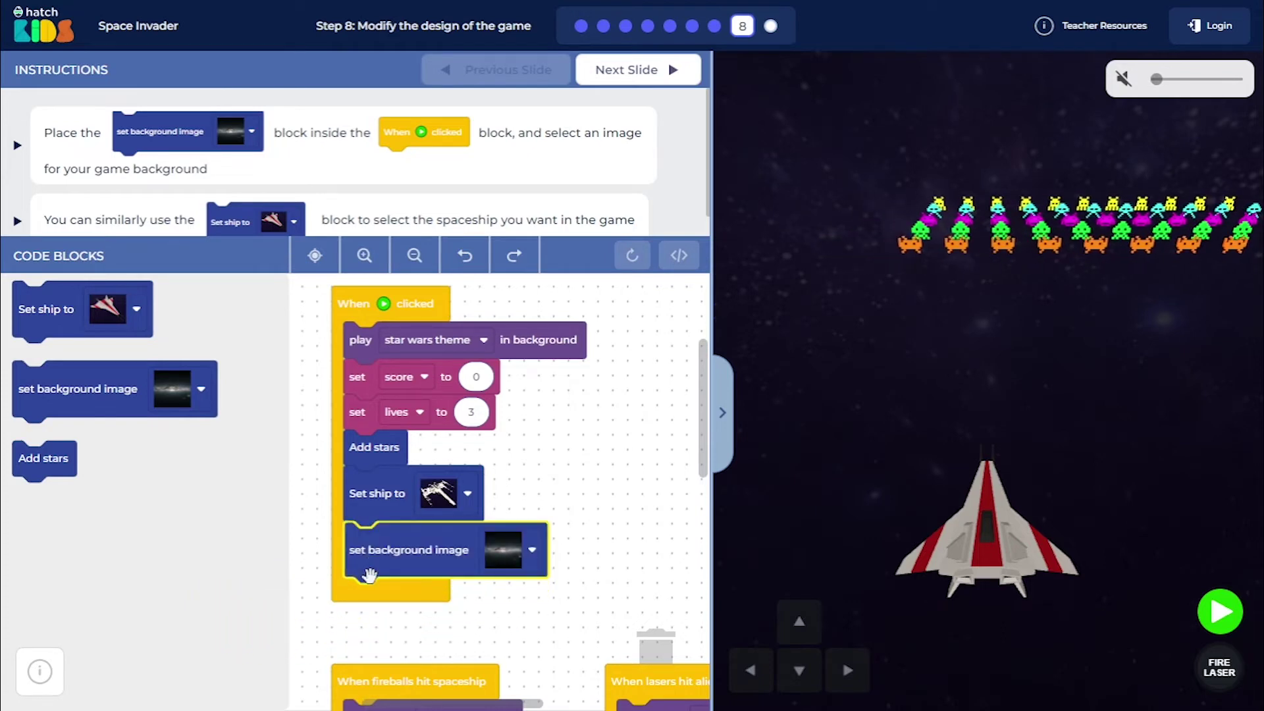
left_click(502, 562)
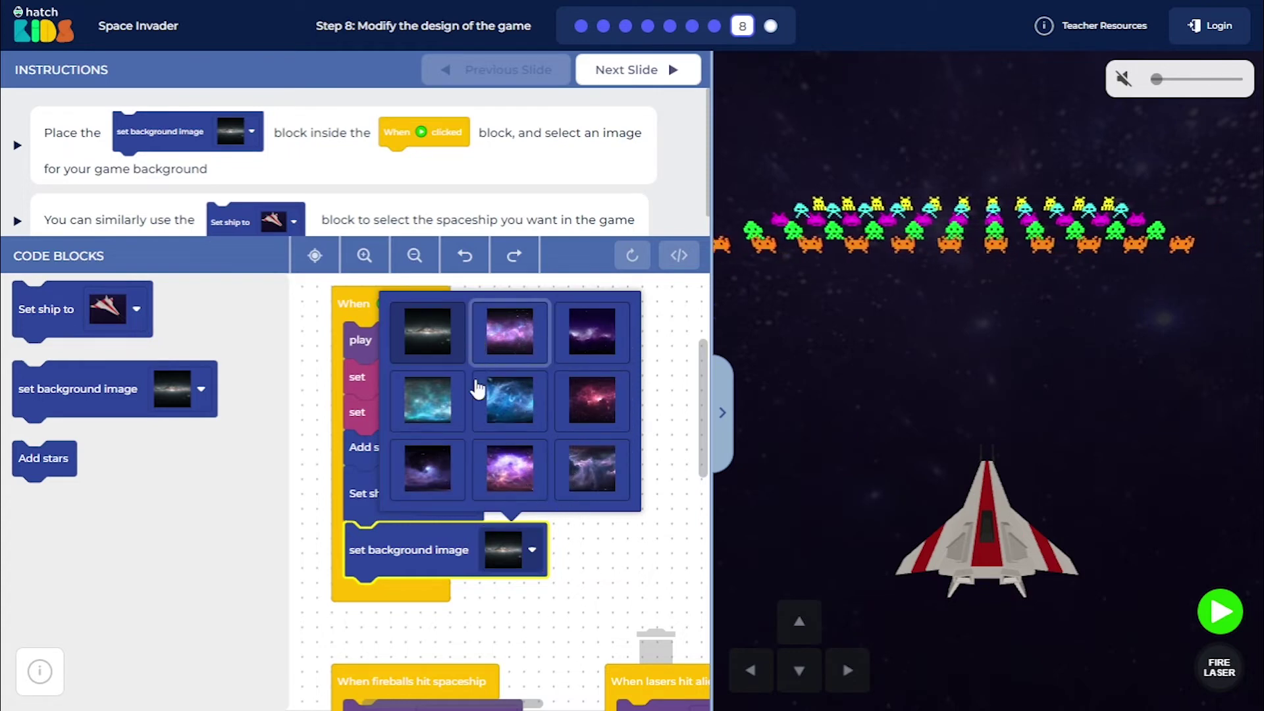
left_click(525, 484)
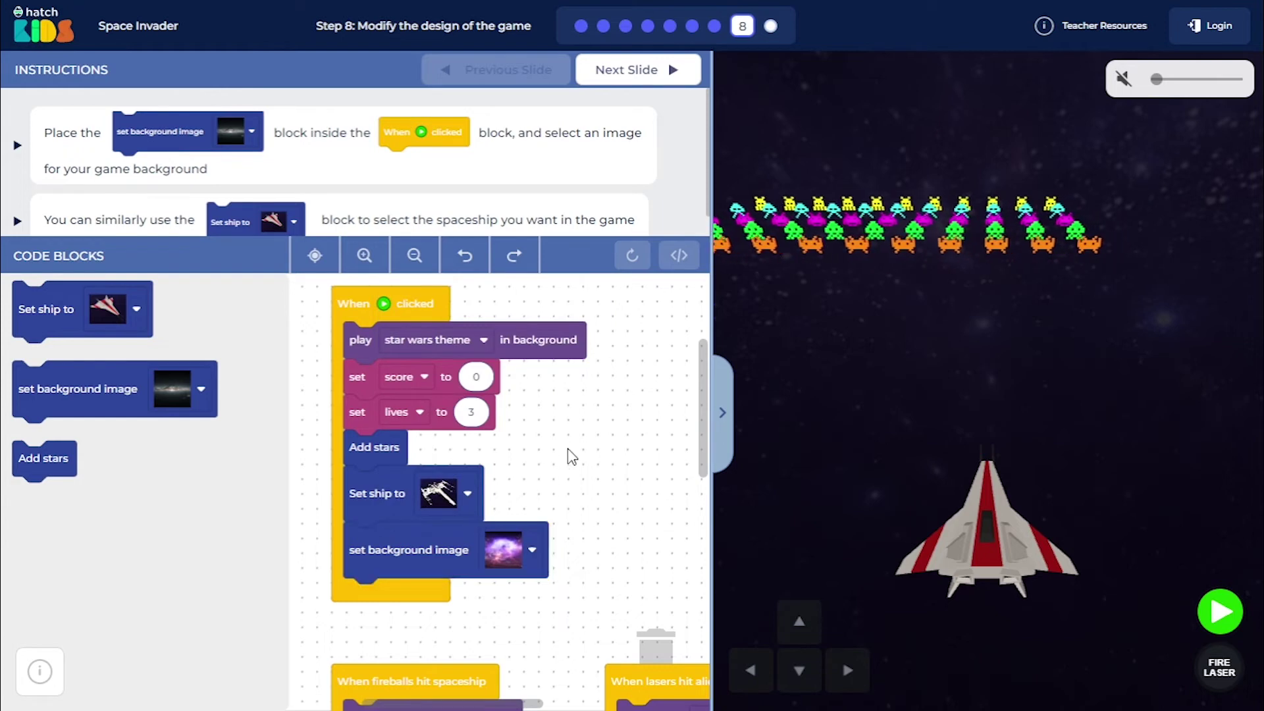
scroll(568, 449, "up", 1)
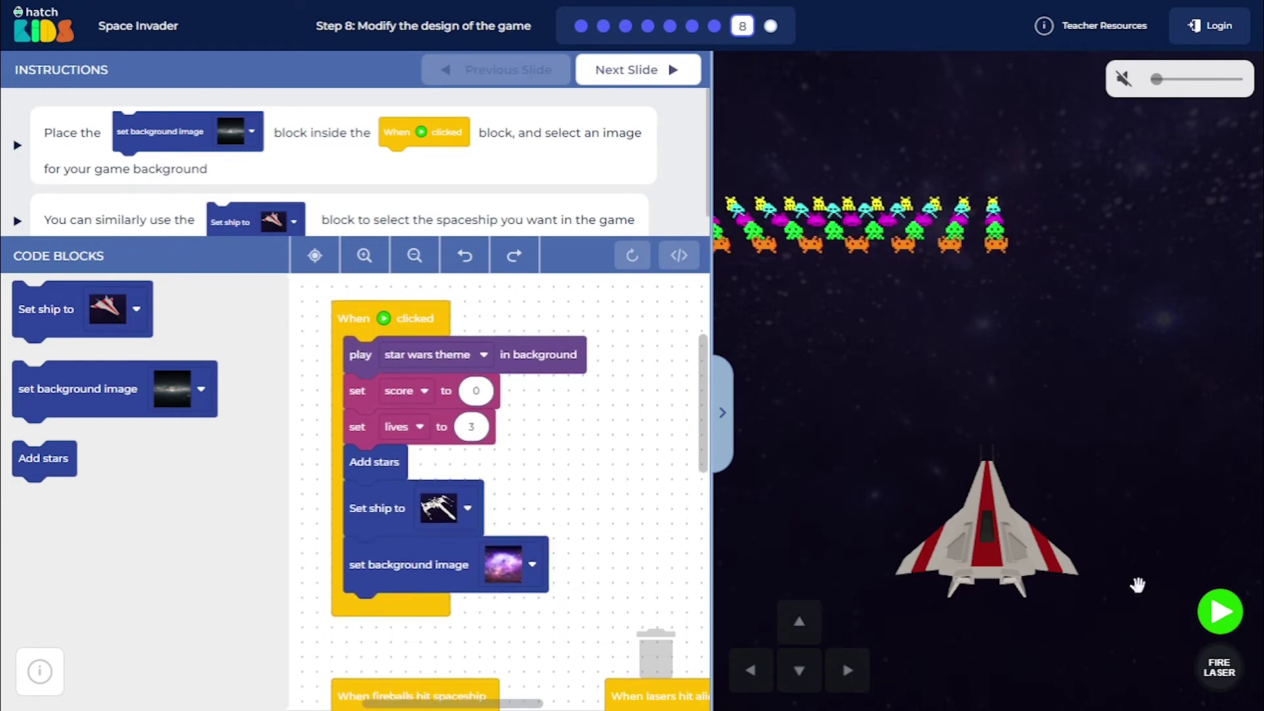
- Restart the game, then steer the X-wing left and right while firing lasers at the invaders
left_click(1221, 612)
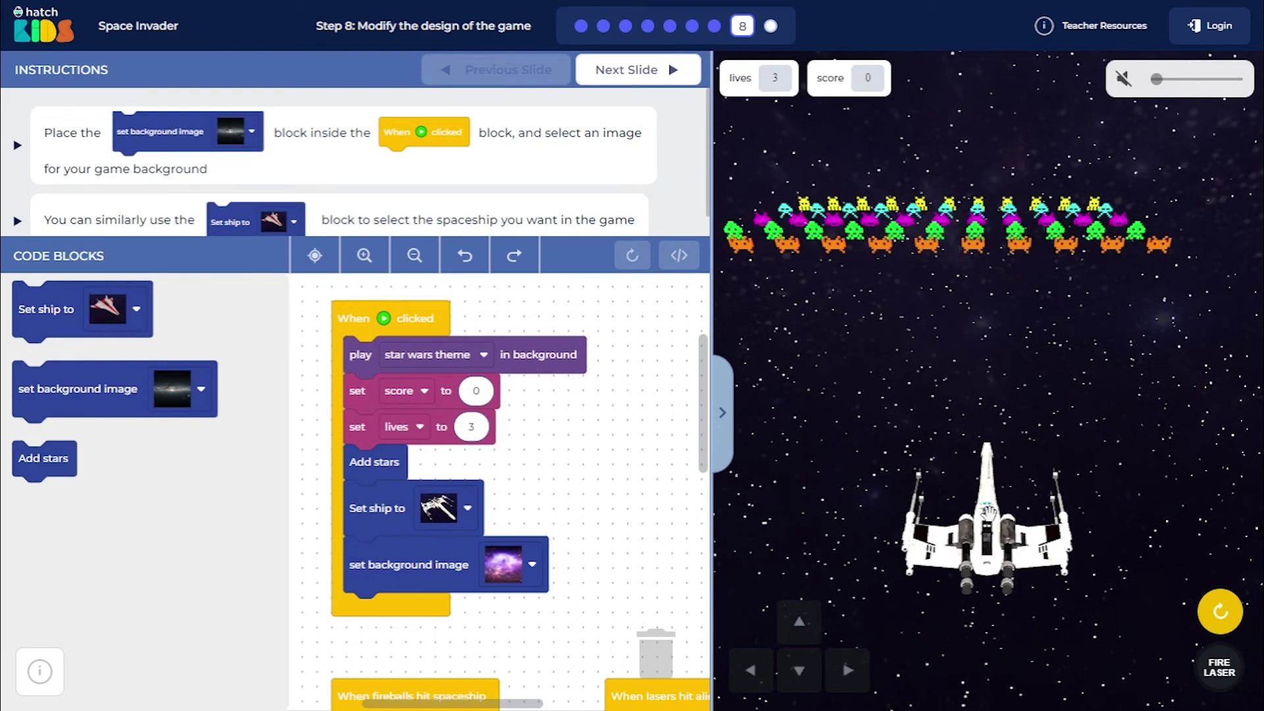
key("Left")
key("Right")
key("space")
key("space")
key("space")
key("Right")
key("Left")
key("Right")
key("space")
key("space")
key("space")
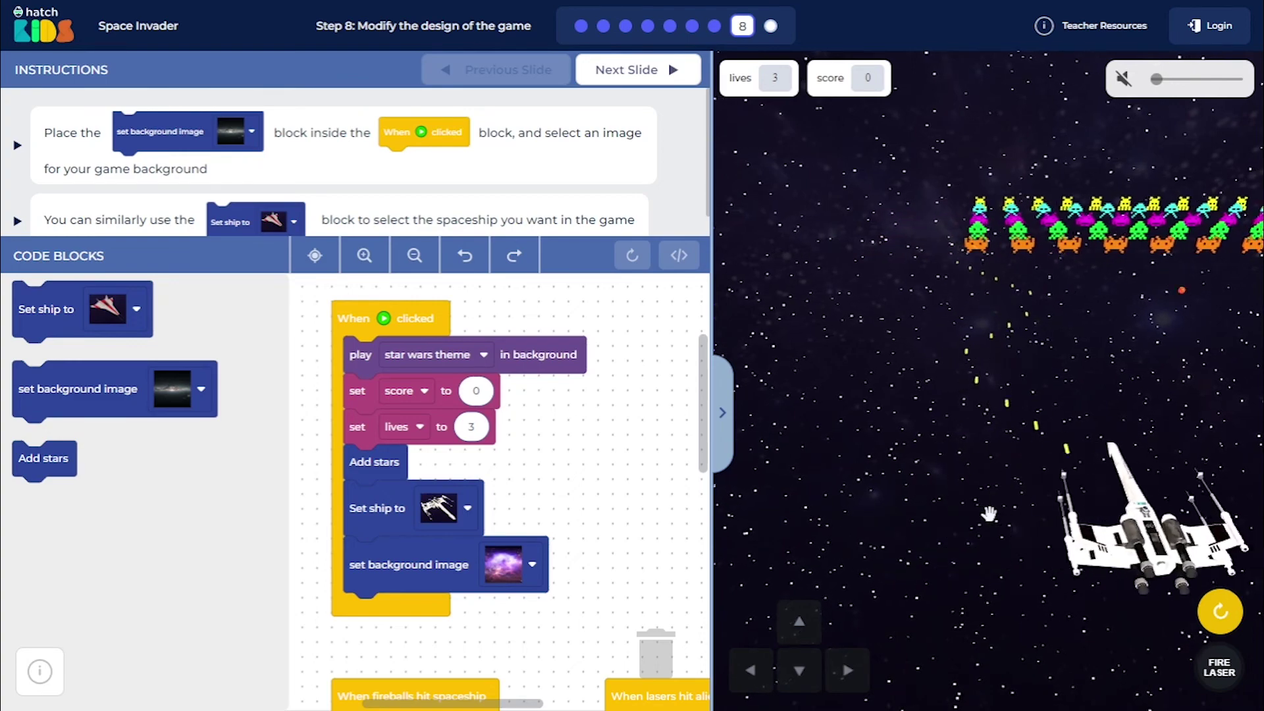